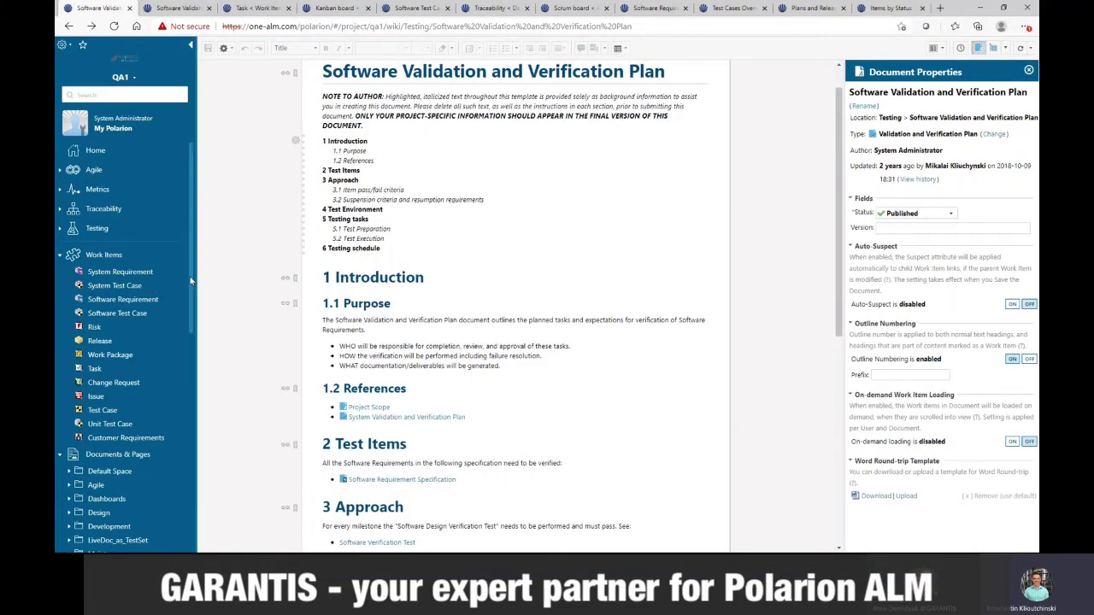
Collapse and re-expand Work Items and Documents & Pages, then open the QA1 work items table
{"action": "left_click", "coordinate": [58, 256]}
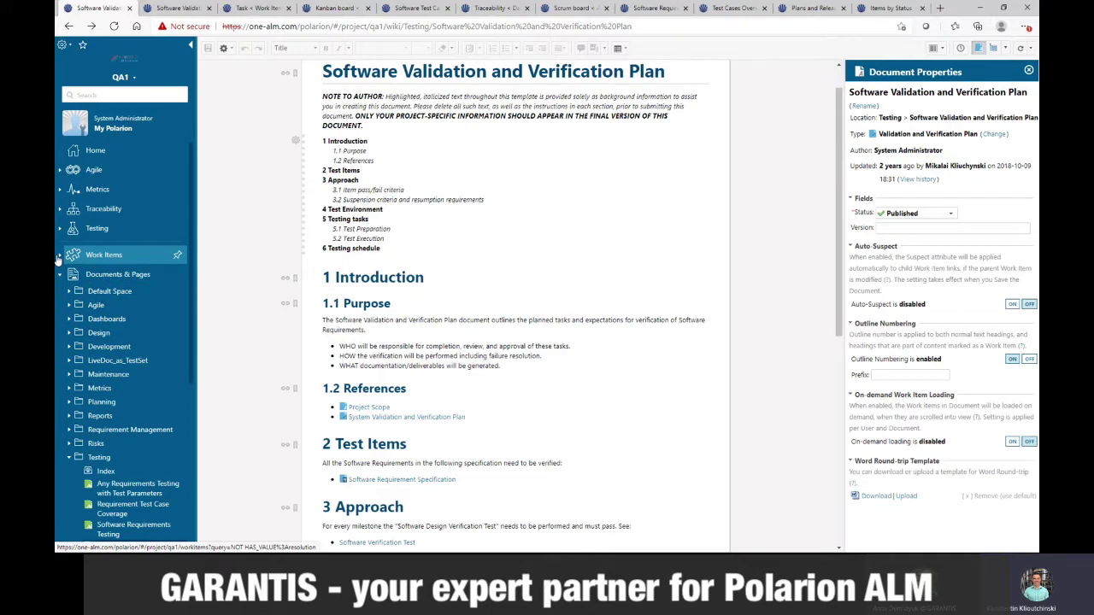
{"action": "left_click", "coordinate": [58, 274]}
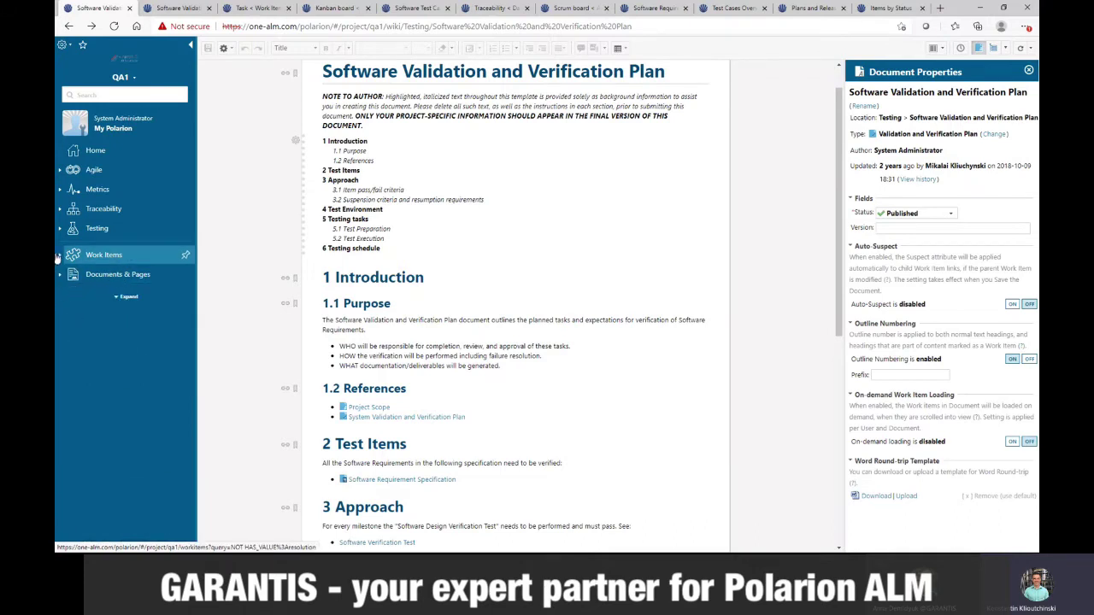
{"action": "left_click", "coordinate": [57, 255]}
{"action": "left_click", "coordinate": [60, 456]}
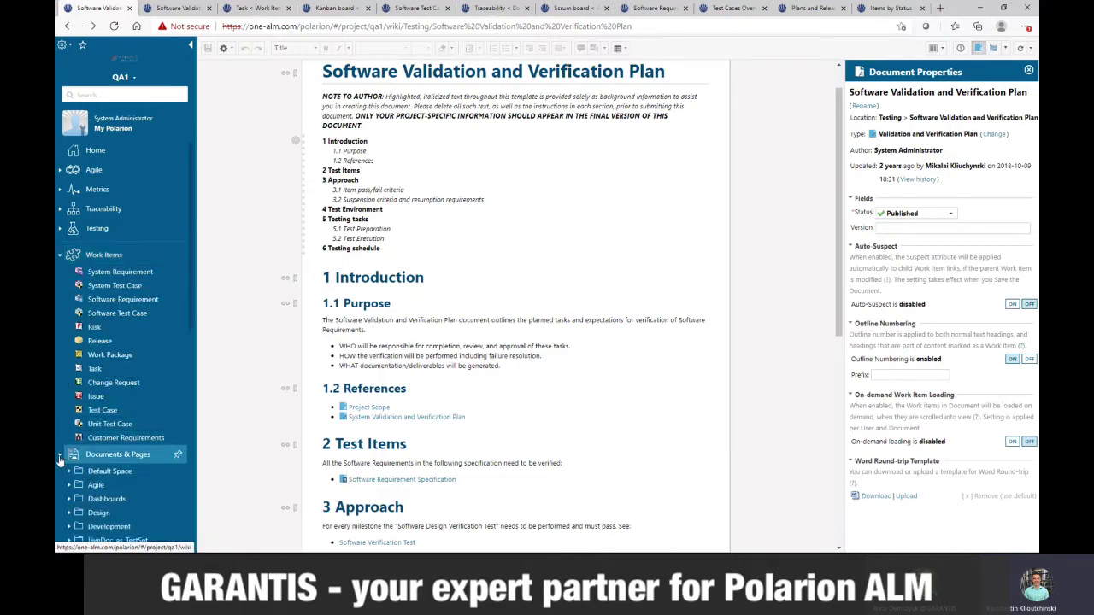
{"action": "left_click", "coordinate": [120, 271]}
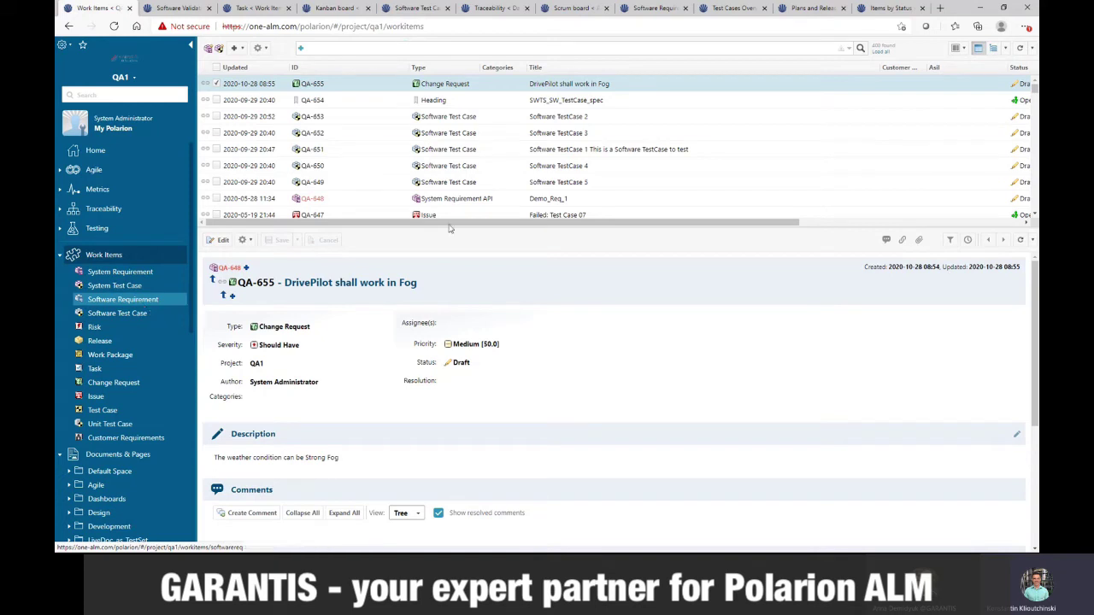
Review Software TestCase 2 (QA-653), highlighting its Type, Project, Author and Categories fields
{"action": "left_click", "coordinate": [476, 120]}
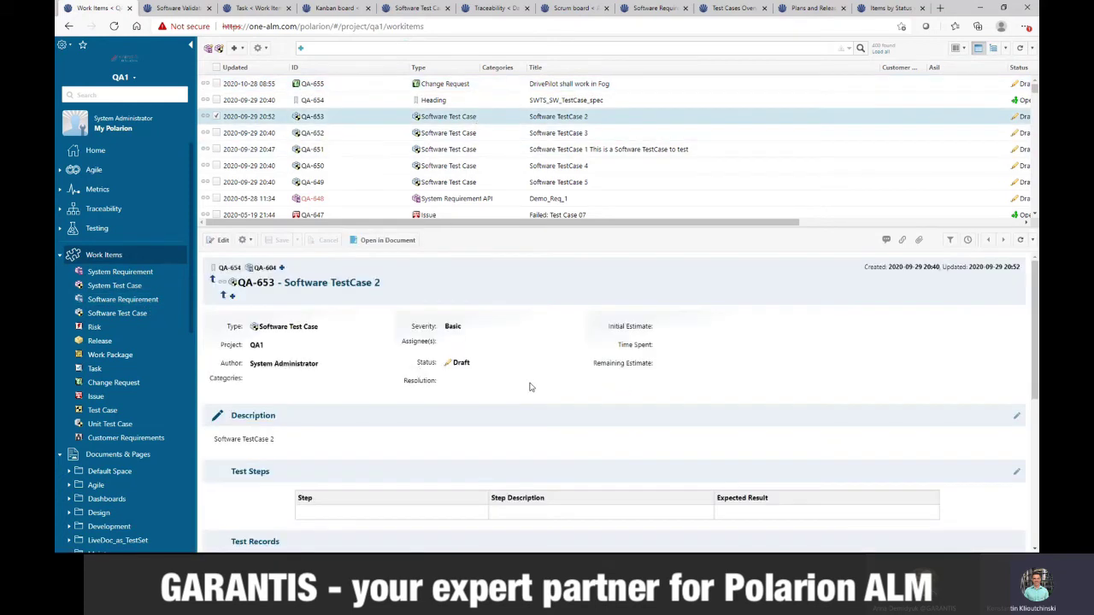
{"action": "left_click_drag", "start_coordinate": [227, 324], "coordinate": [267, 327]}
{"action": "left_click", "coordinate": [247, 330]}
{"action": "double_click", "coordinate": [231, 344]}
{"action": "double_click", "coordinate": [230, 363]}
{"action": "left_click", "coordinate": [341, 384]}
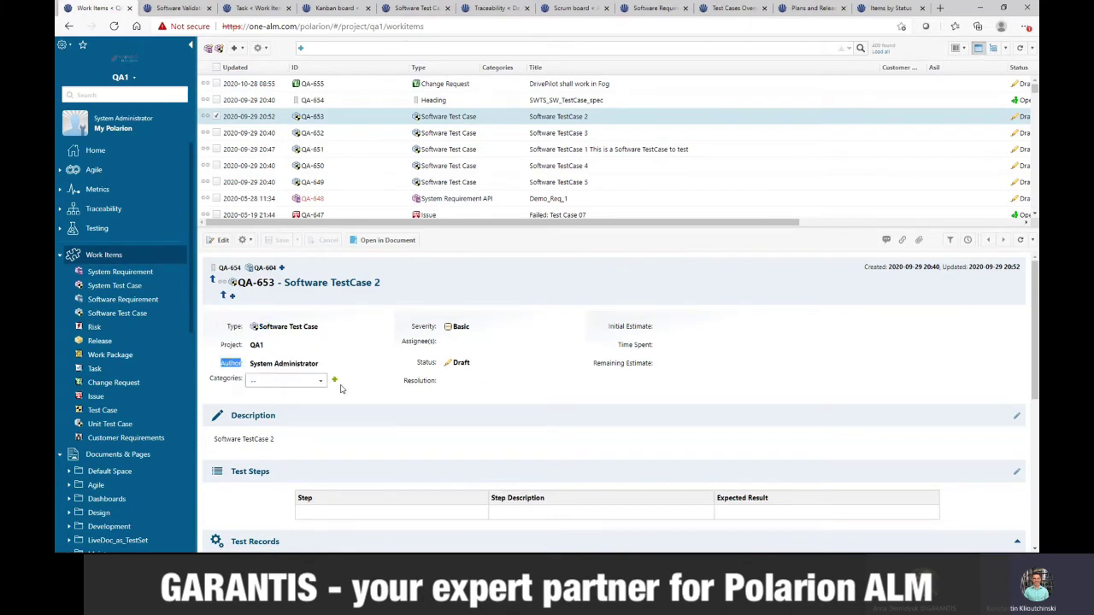
{"action": "scroll", "coordinate": [342, 386], "scroll_direction": "down", "scroll_amount": 3}
{"action": "scroll", "coordinate": [340, 402], "scroll_direction": "up", "scroll_amount": 2}
{"action": "scroll", "coordinate": [340, 409], "scroll_direction": "up", "scroll_amount": 1}
{"action": "scroll", "coordinate": [391, 401], "scroll_direction": "down", "scroll_amount": 7}
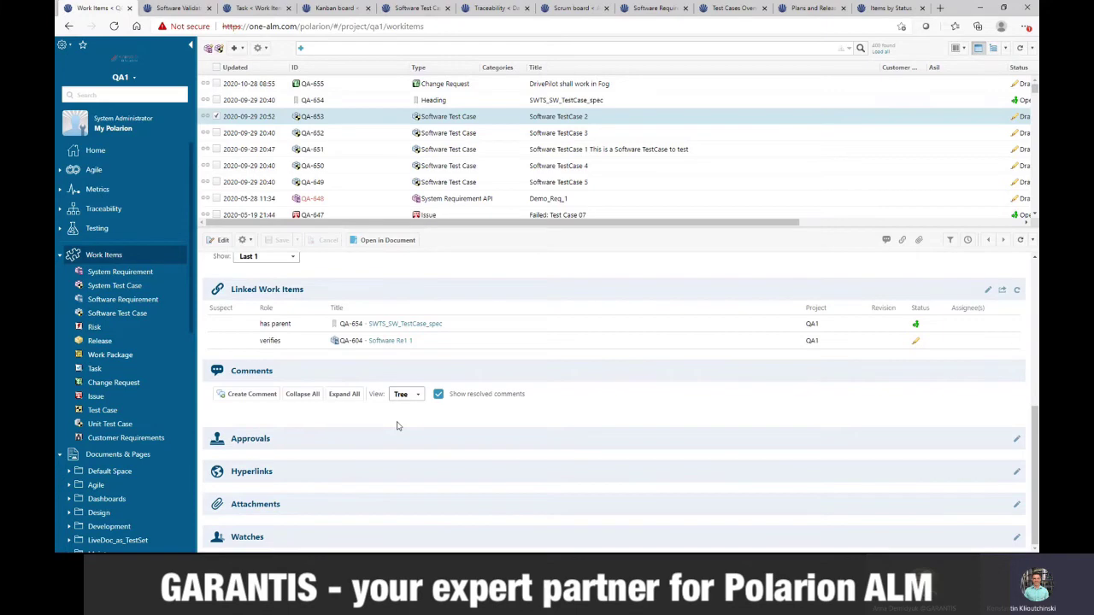
{"action": "scroll", "coordinate": [593, 398], "scroll_direction": "up", "scroll_amount": 7}
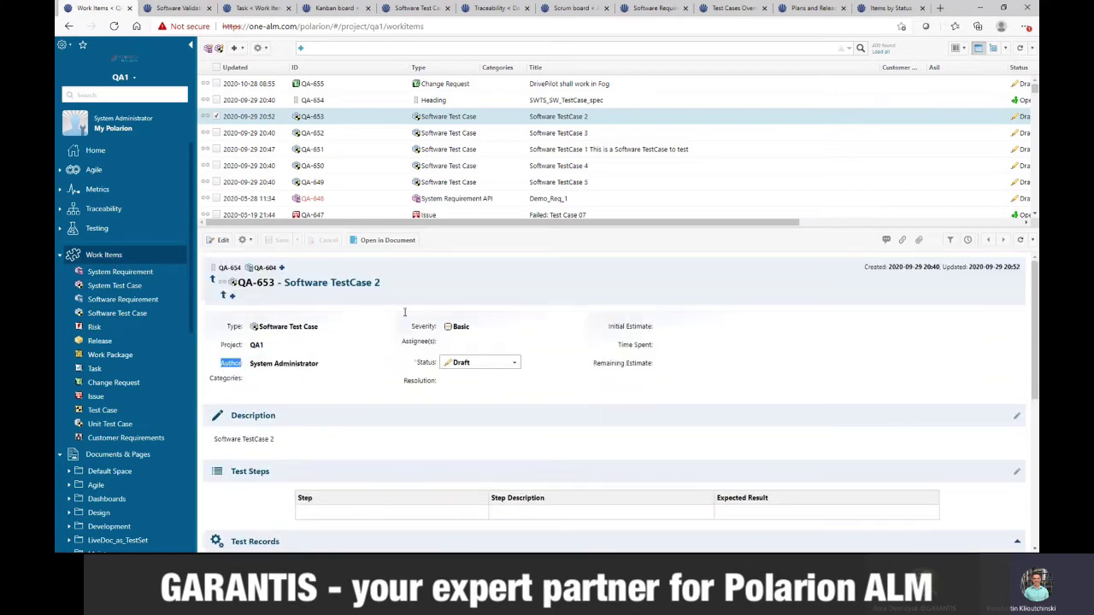
{"action": "scroll", "coordinate": [435, 188], "scroll_direction": "down", "scroll_amount": 2}
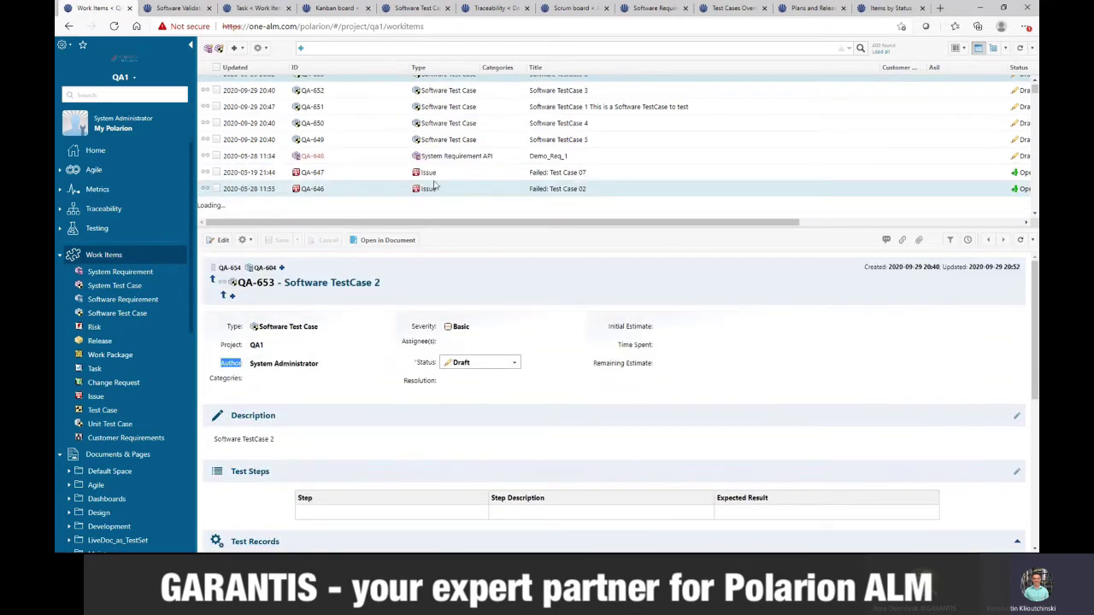
Open issue QA-647 'Failed: Test Case 07' and read its failed-step description
{"action": "left_click", "coordinate": [424, 176]}
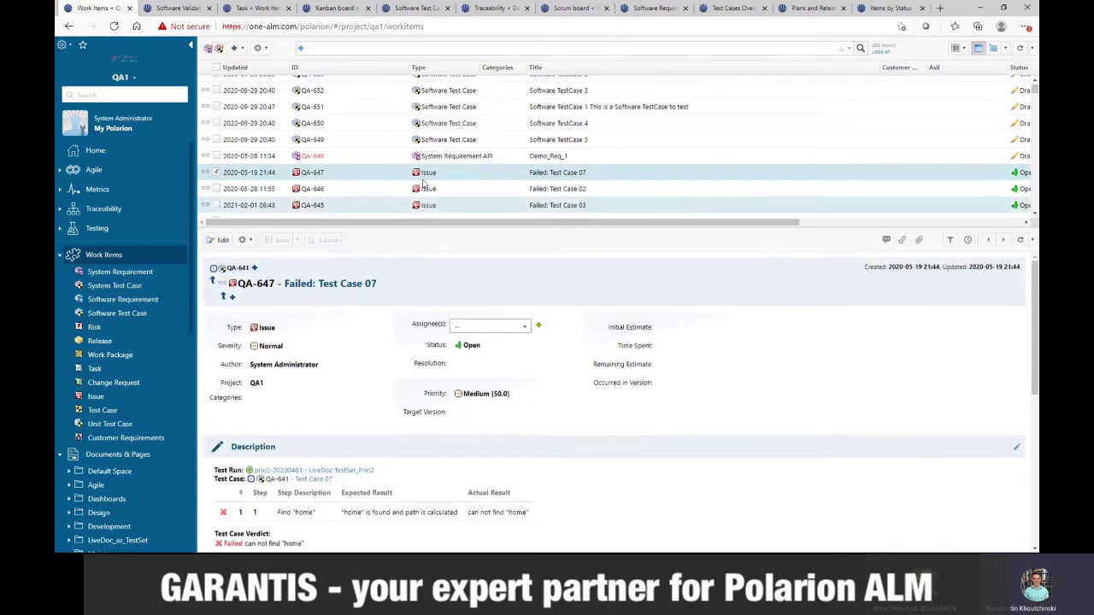
{"action": "scroll", "coordinate": [425, 289], "scroll_direction": "down", "scroll_amount": 2}
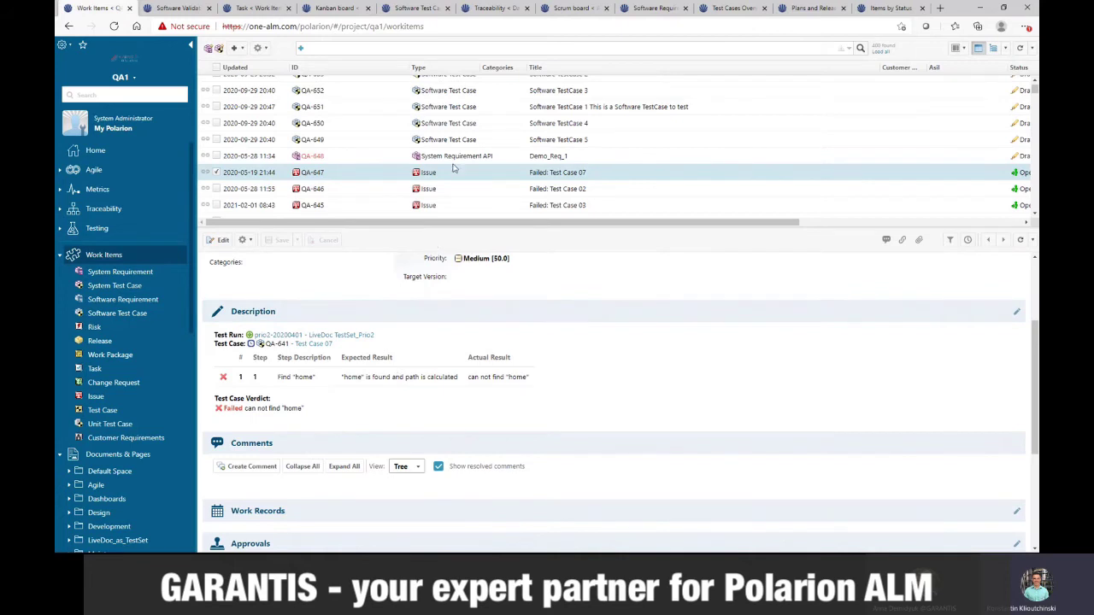
{"action": "scroll", "coordinate": [454, 168], "scroll_direction": "down", "scroll_amount": 2}
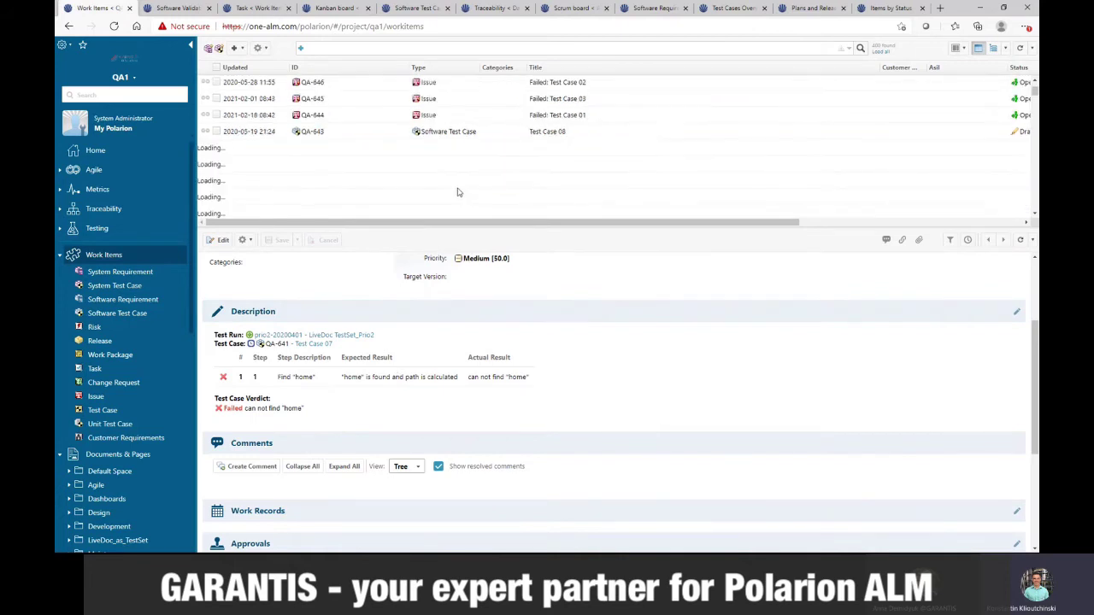
Filter to Task items, open QA-618 Task1-2_LiveDoc, and edit its Initial Estimate, Planned End Date, Priority
{"action": "left_click", "coordinate": [117, 368]}
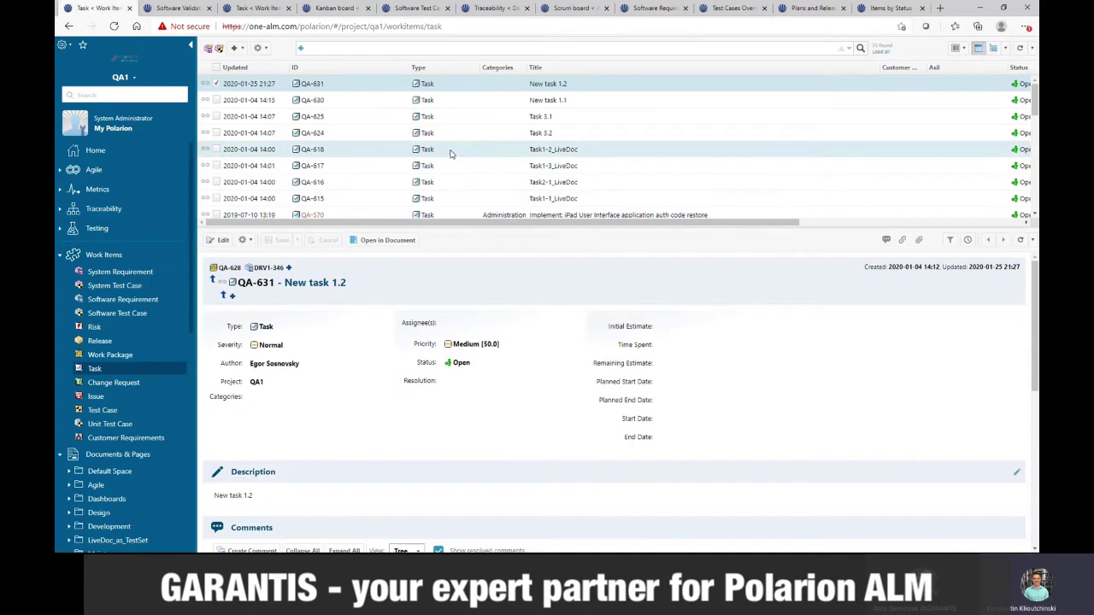
{"action": "left_click", "coordinate": [452, 153]}
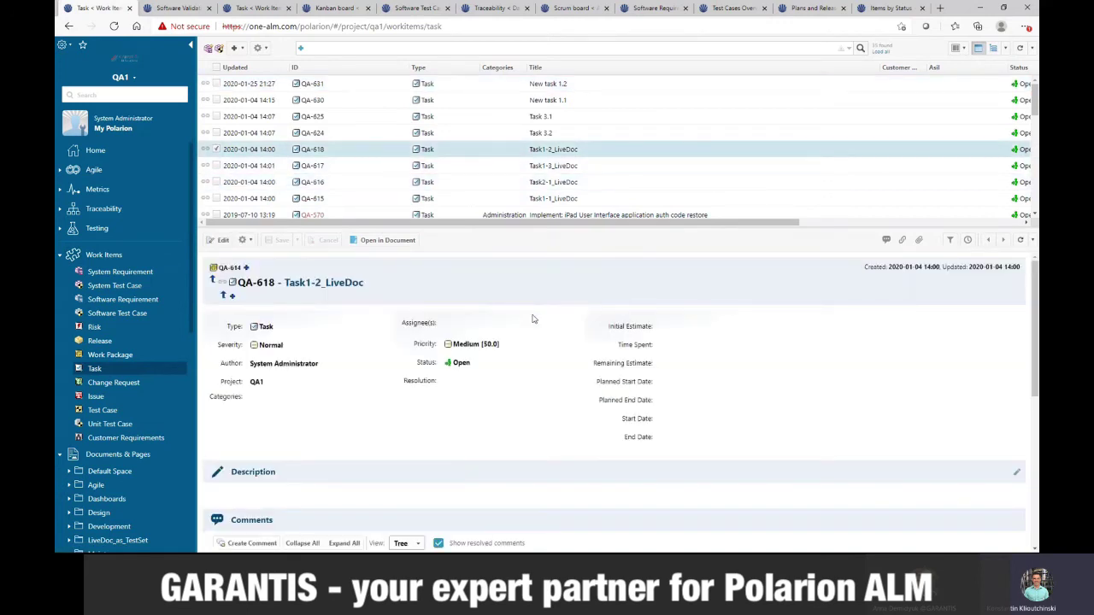
{"action": "left_click", "coordinate": [694, 326]}
{"action": "left_click", "coordinate": [655, 399]}
{"action": "left_click", "coordinate": [475, 344]}
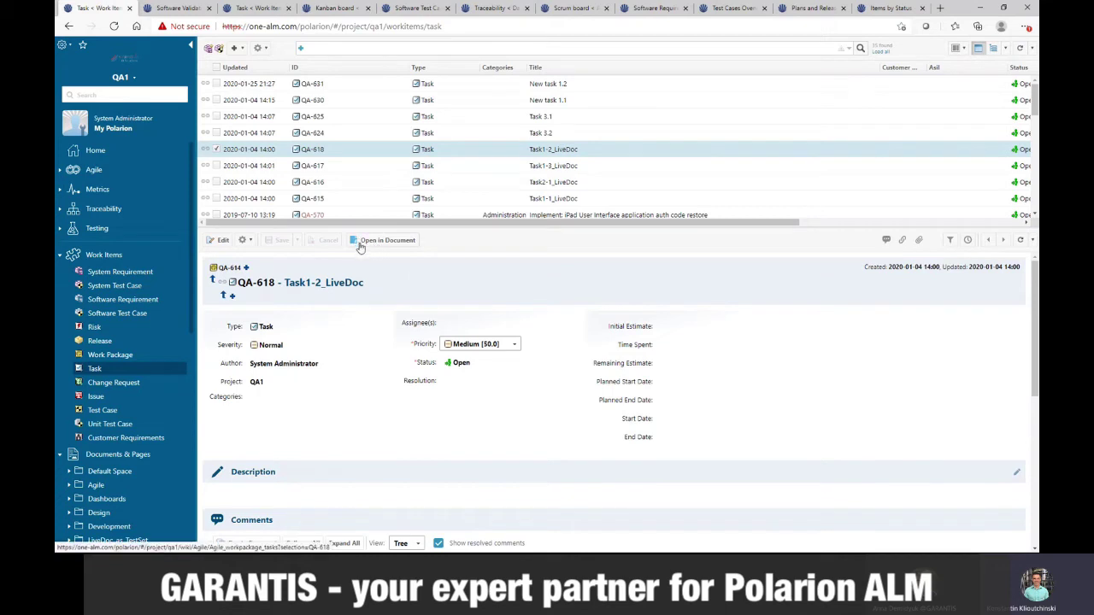
Open task QA-618 inside its Agile_workpackage+tasks LiveDoc and browse the document
{"action": "left_click", "coordinate": [399, 243]}
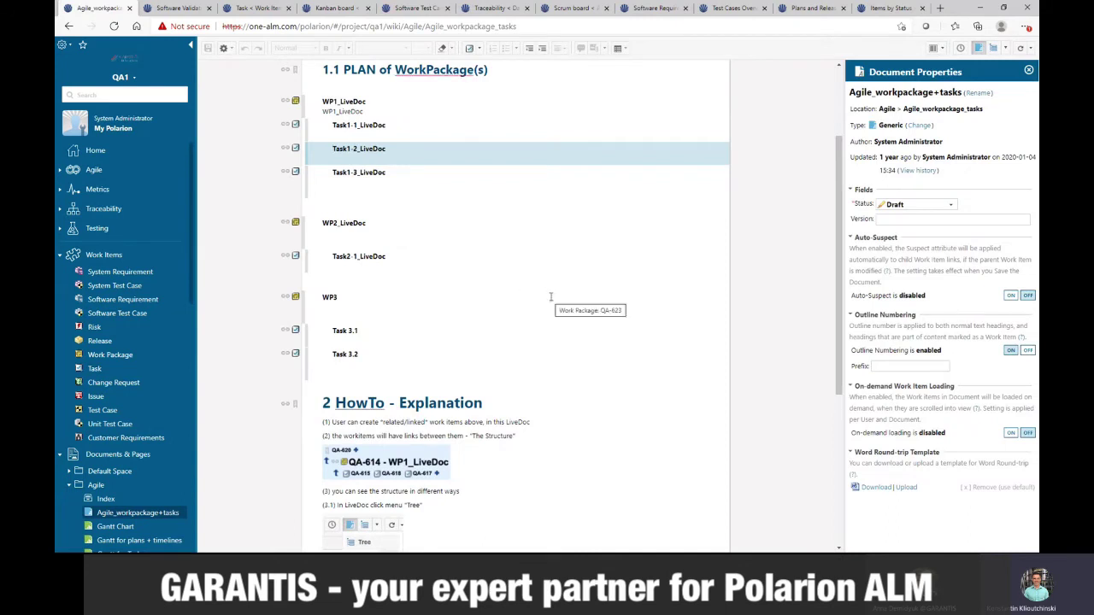
{"action": "scroll", "coordinate": [550, 296], "scroll_direction": "up", "scroll_amount": 2}
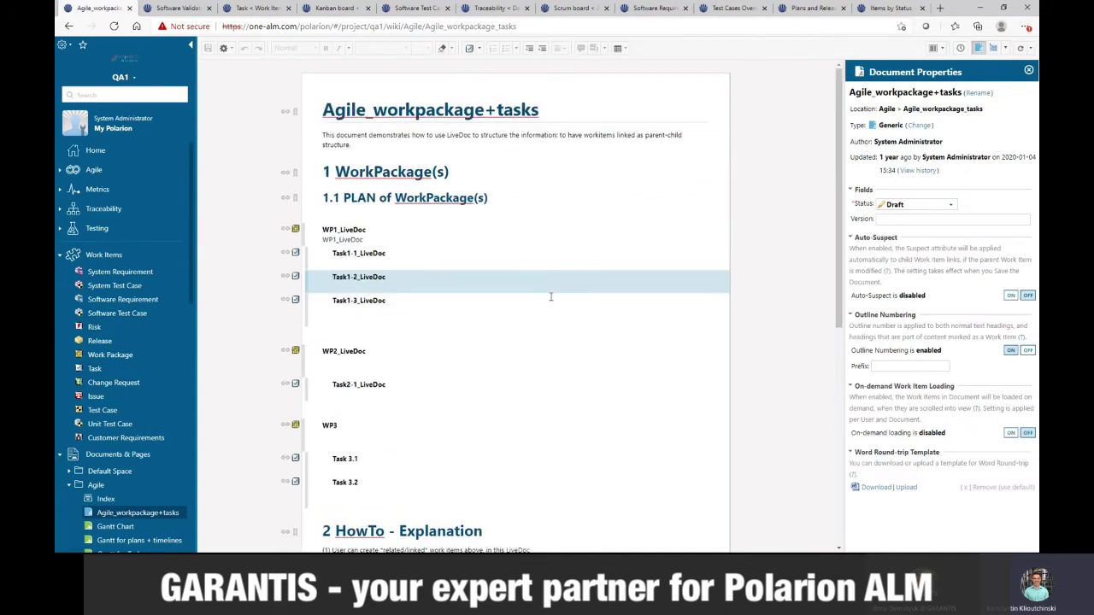
{"action": "scroll", "coordinate": [390, 287], "scroll_direction": "down", "scroll_amount": 1}
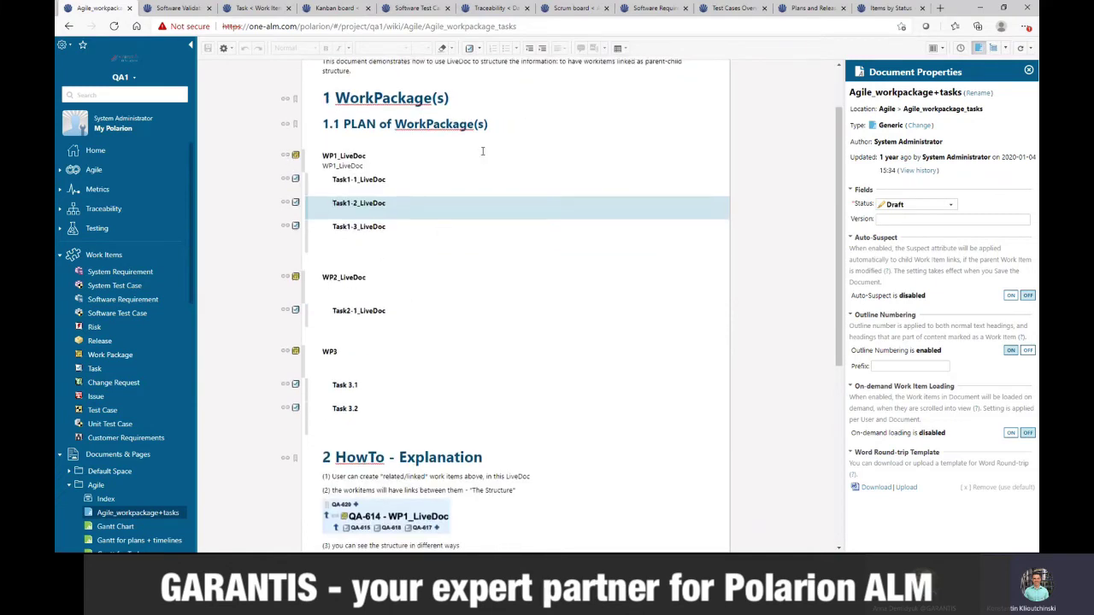
{"action": "scroll", "coordinate": [442, 261], "scroll_direction": "down", "scroll_amount": 3}
{"action": "scroll", "coordinate": [407, 280], "scroll_direction": "up", "scroll_amount": 4}
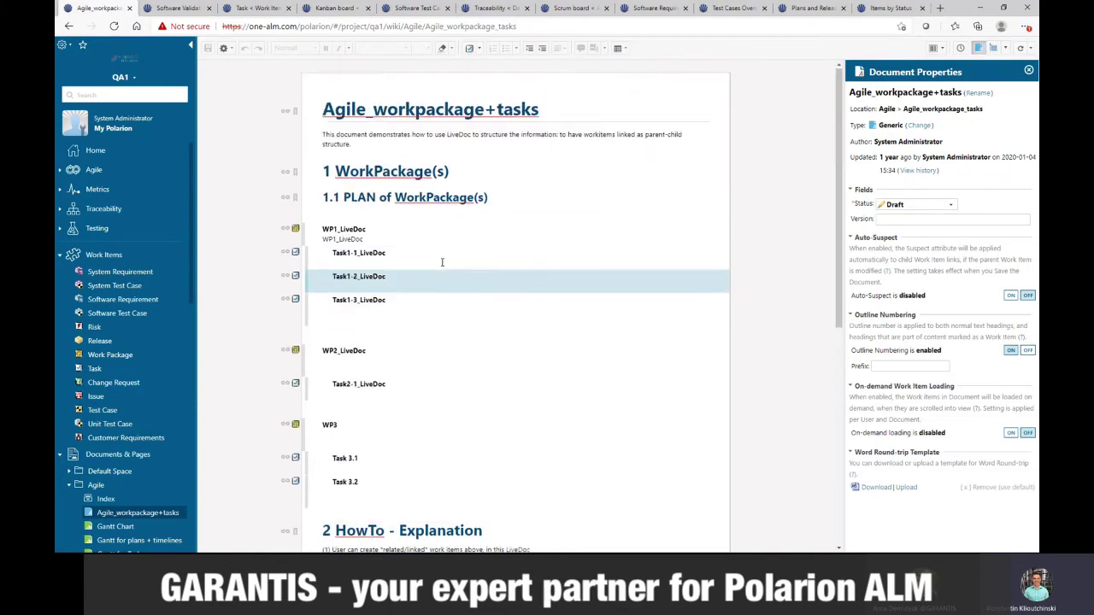
{"action": "scroll", "coordinate": [404, 252], "scroll_direction": "down", "scroll_amount": 2}
{"action": "scroll", "coordinate": [404, 252], "scroll_direction": "up", "scroll_amount": 2}
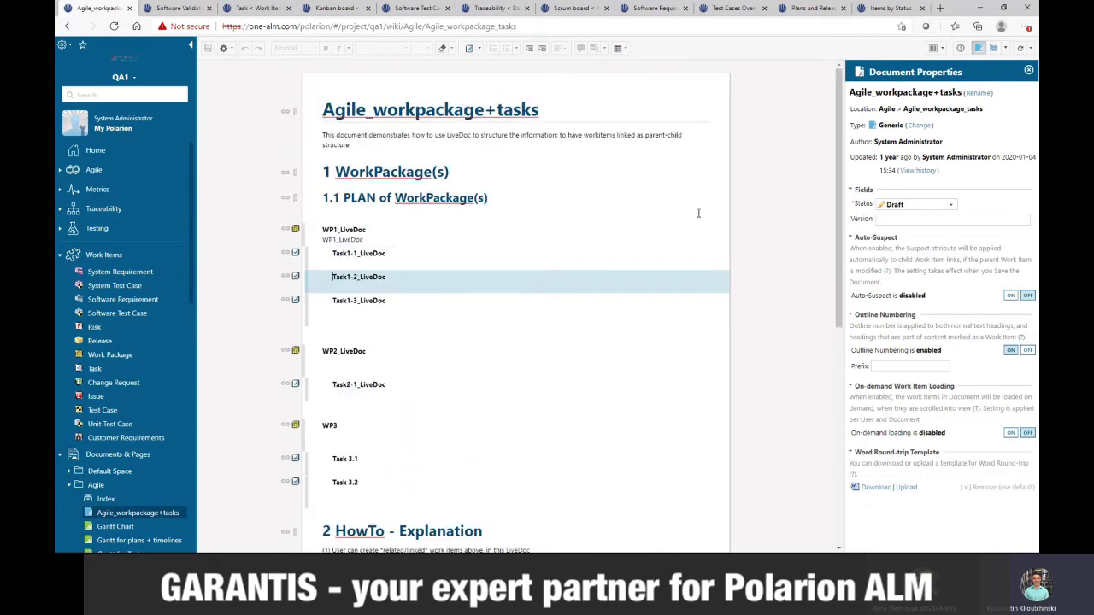
Show QA-618's work item properties side panel and check its status transitions, leaving it Open
{"action": "left_click", "coordinate": [943, 49]}
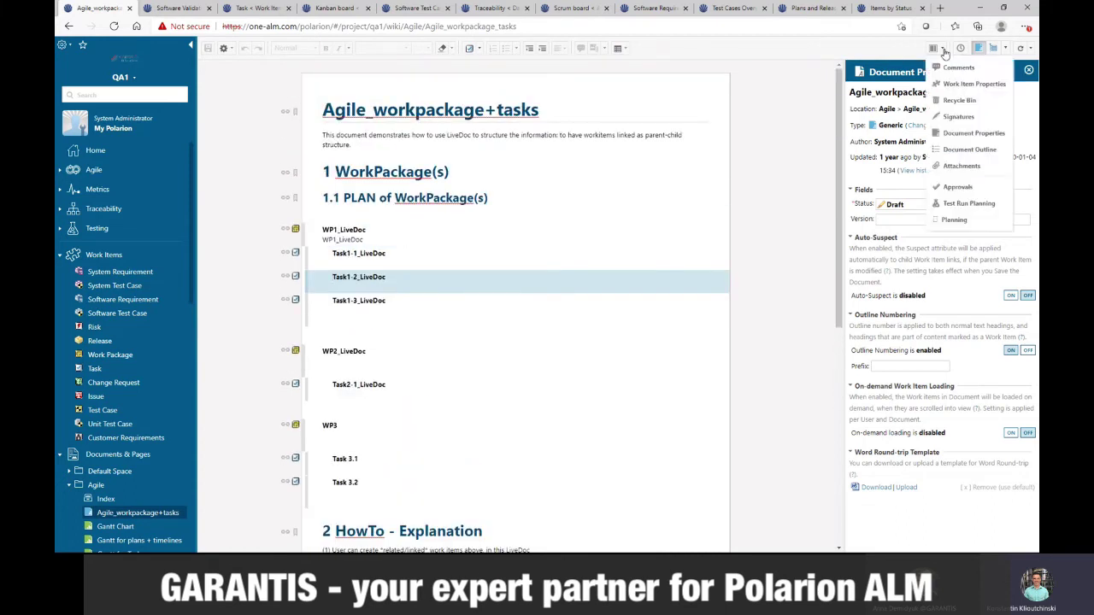
{"action": "left_click", "coordinate": [974, 84]}
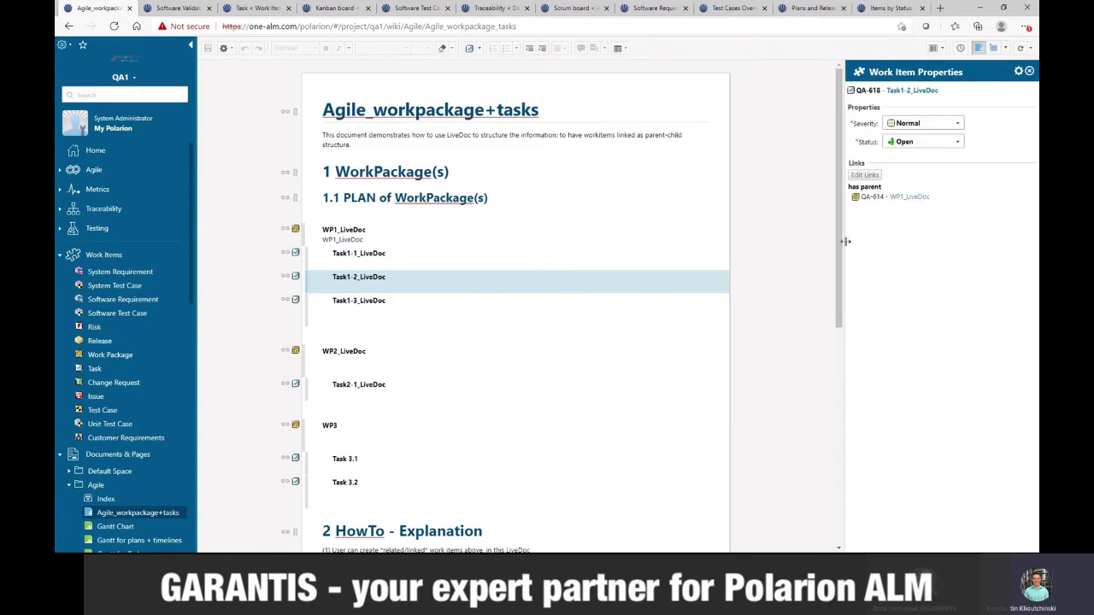
{"action": "left_click", "coordinate": [924, 143]}
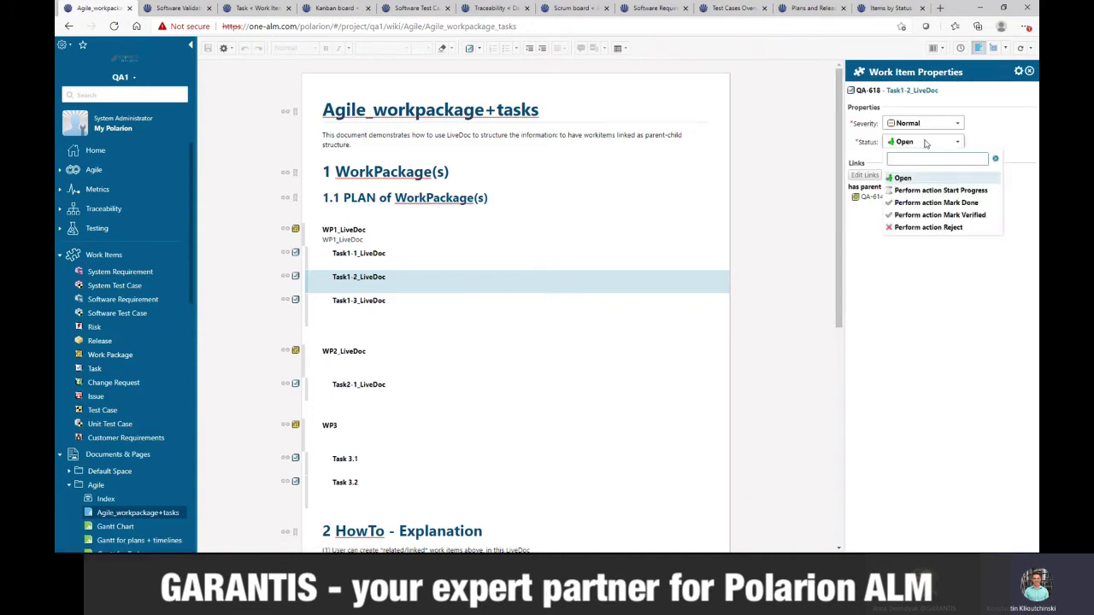
{"action": "left_click", "coordinate": [894, 151]}
Add lines 'fgfg fgfg g' and 'hfhfhfh' below line (2) in HowTo – Explanation
{"action": "scroll", "coordinate": [530, 254], "scroll_direction": "down", "scroll_amount": 5}
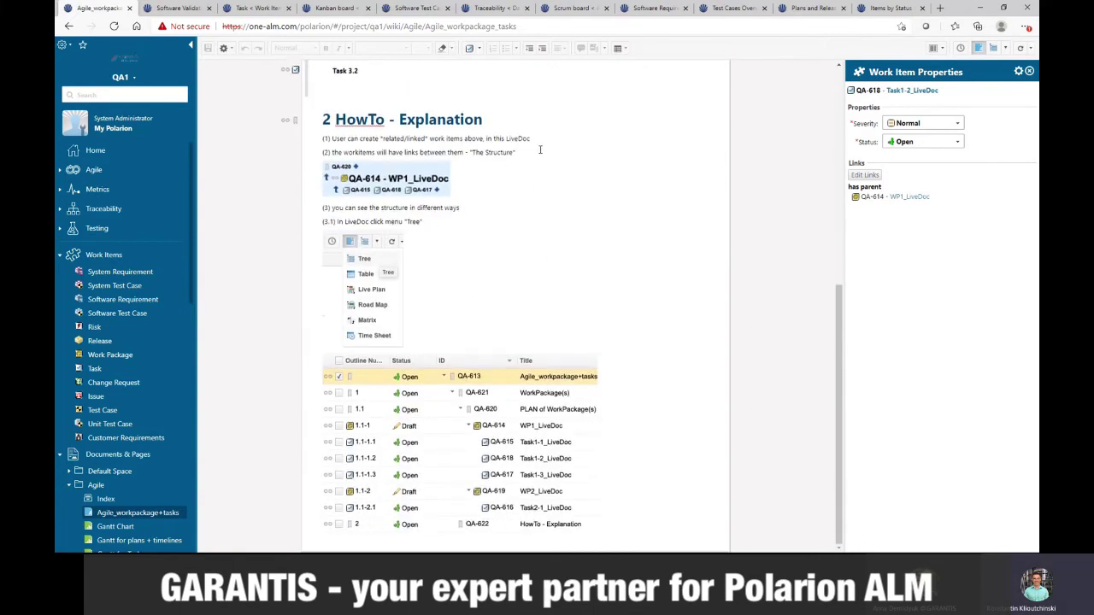
{"action": "left_click", "coordinate": [540, 150]}
{"action": "key", "text": "Return"}
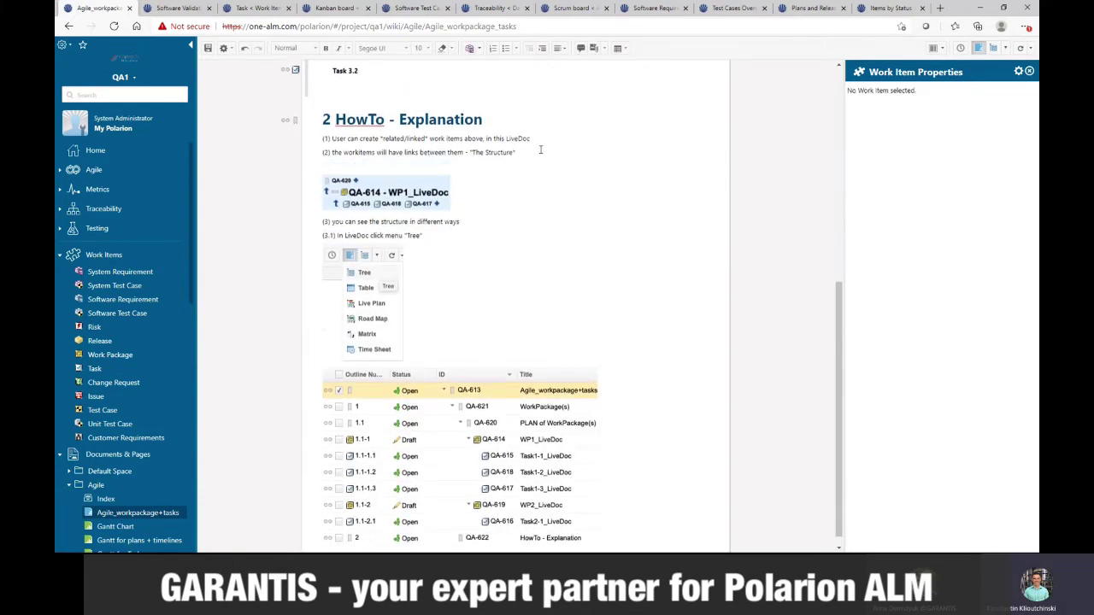
{"action": "type", "text": "fgfg fgfg g"}
{"action": "key", "text": "Return"}
{"action": "type", "text": "hfhfhfh"}
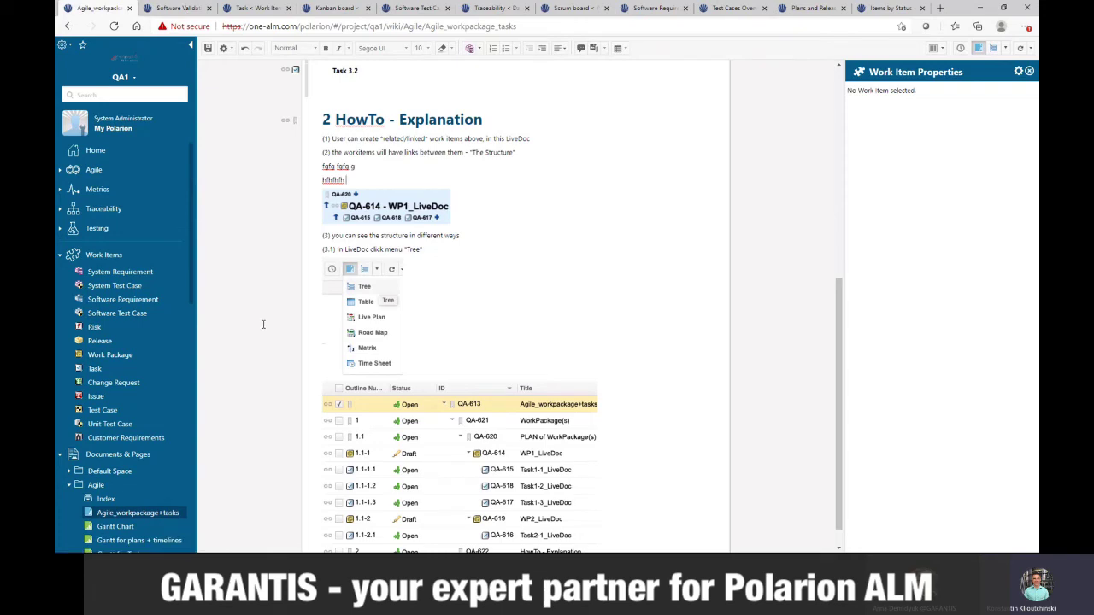
Open the Software Validation and Verification Plan document and scroll through it
{"action": "left_click", "coordinate": [183, 10]}
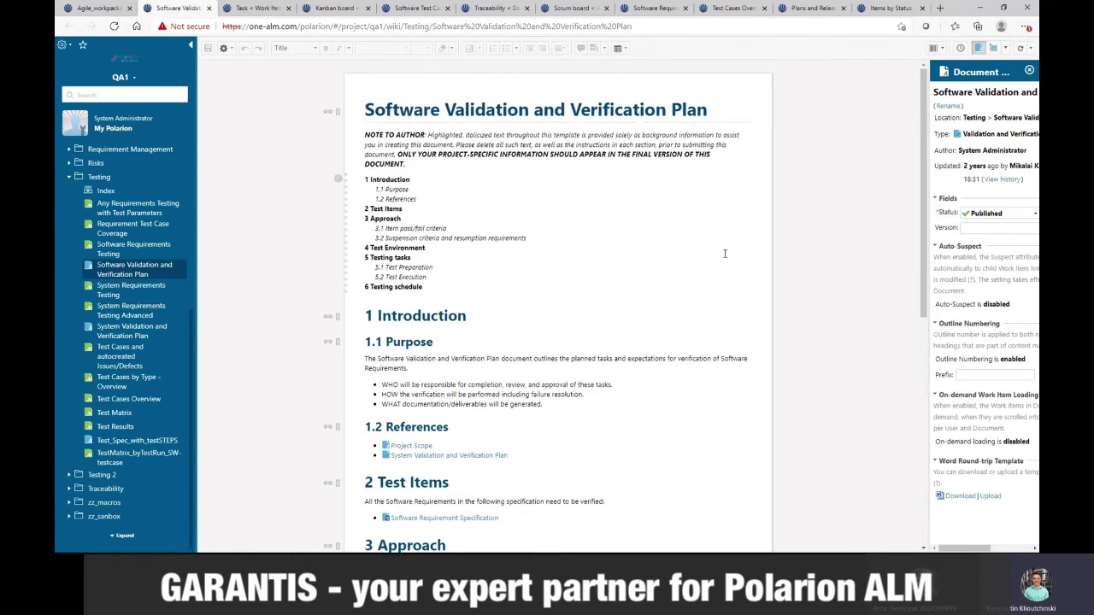
{"action": "scroll", "coordinate": [725, 254], "scroll_direction": "down", "scroll_amount": 2}
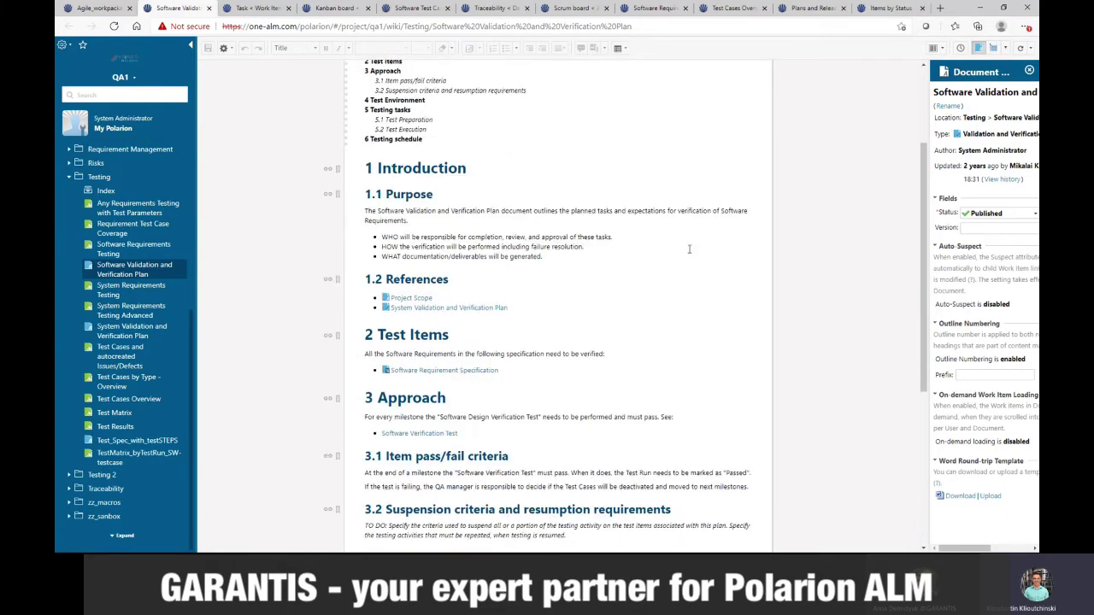
{"action": "scroll", "coordinate": [650, 256], "scroll_direction": "up", "scroll_amount": 2}
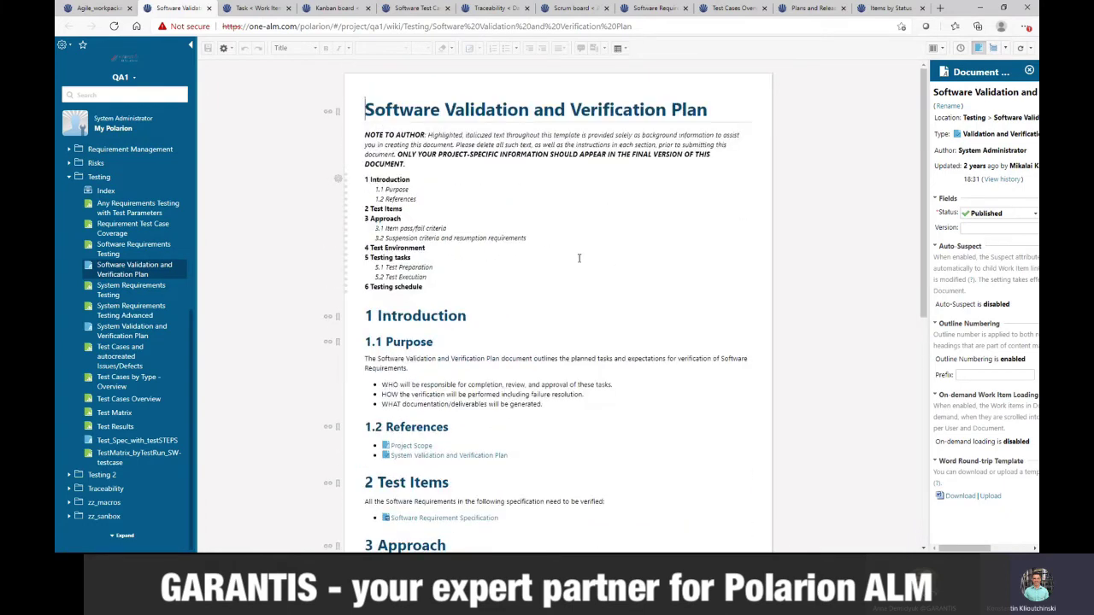
{"action": "scroll", "coordinate": [402, 171], "scroll_direction": "down", "scroll_amount": 4}
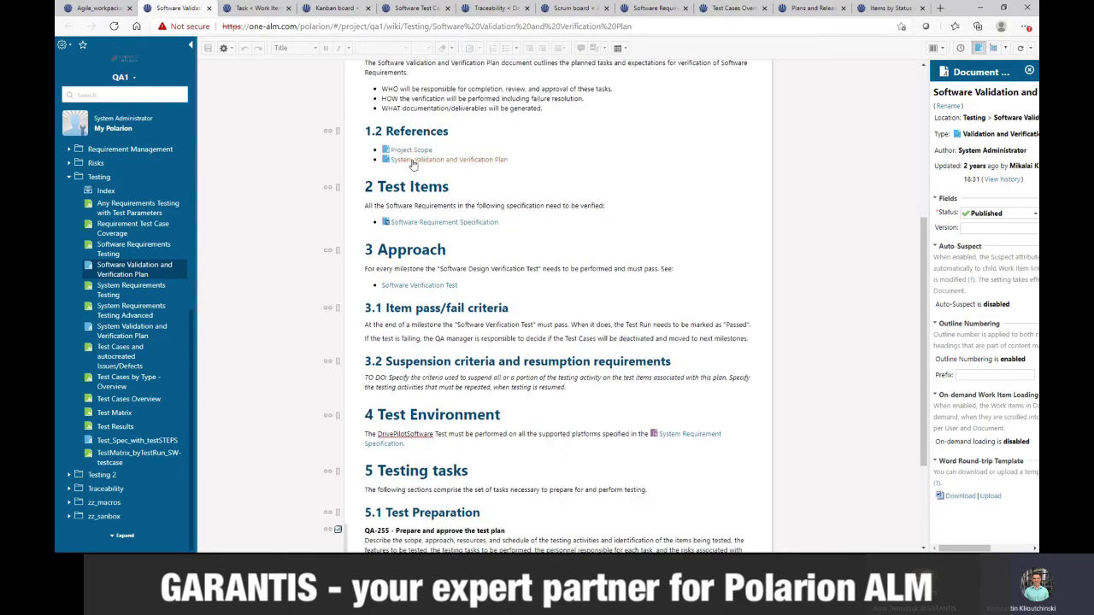
{"action": "scroll", "coordinate": [518, 317], "scroll_direction": "down", "scroll_amount": 2}
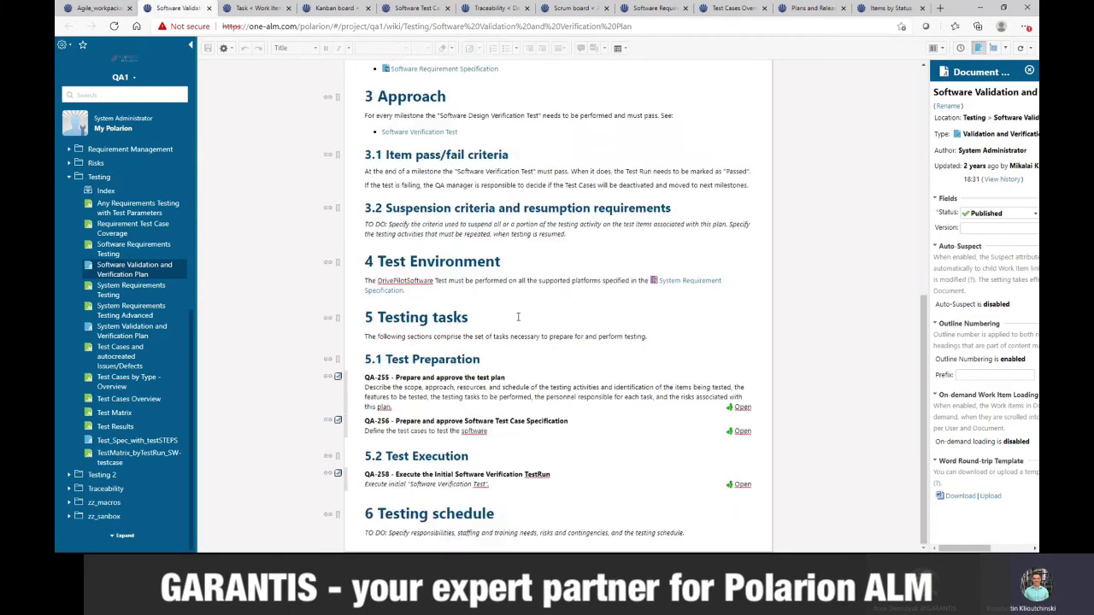
Inspect the QA-255 and QA-256 work item blocks, then return to the Task list
{"action": "left_click", "coordinate": [402, 406]}
{"action": "left_click", "coordinate": [389, 431]}
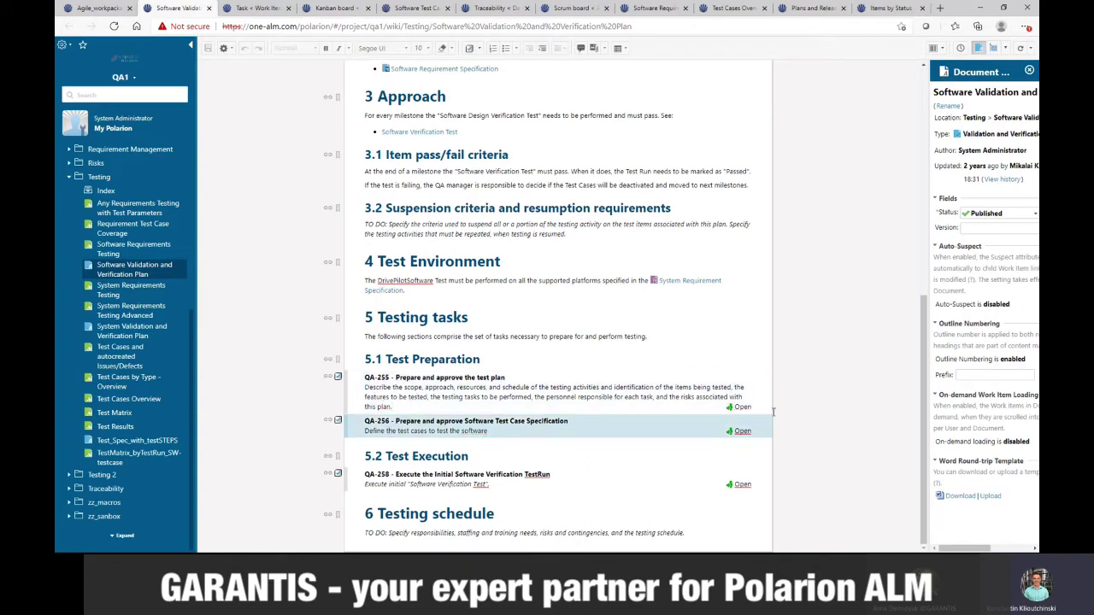
{"action": "left_click_drag", "start_coordinate": [757, 410], "coordinate": [722, 412]}
{"action": "left_click", "coordinate": [722, 412]}
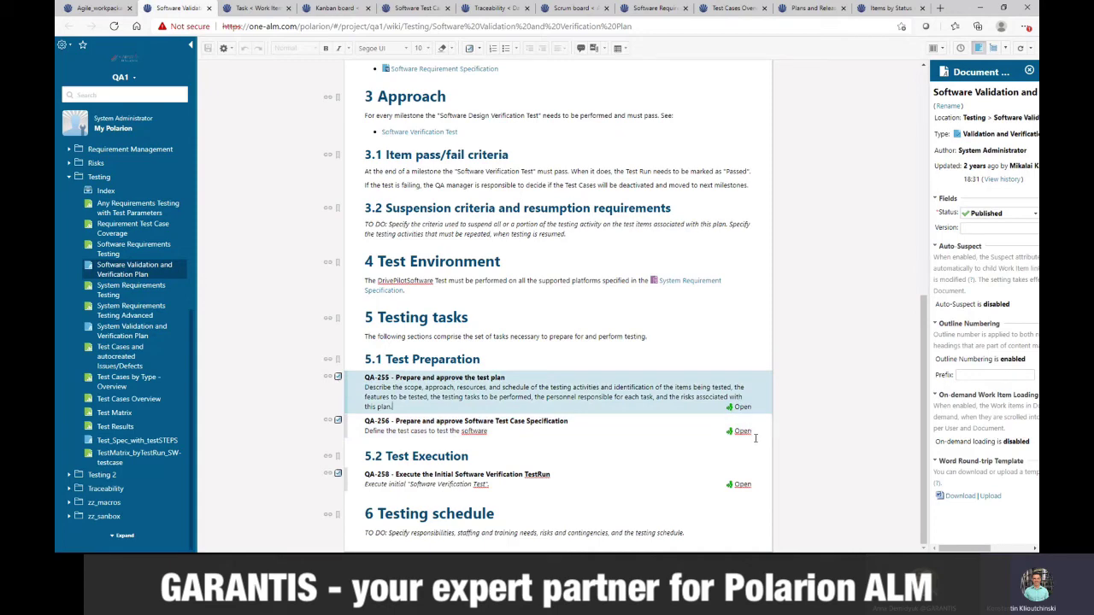
{"action": "key", "text": "ctrl+Tab"}
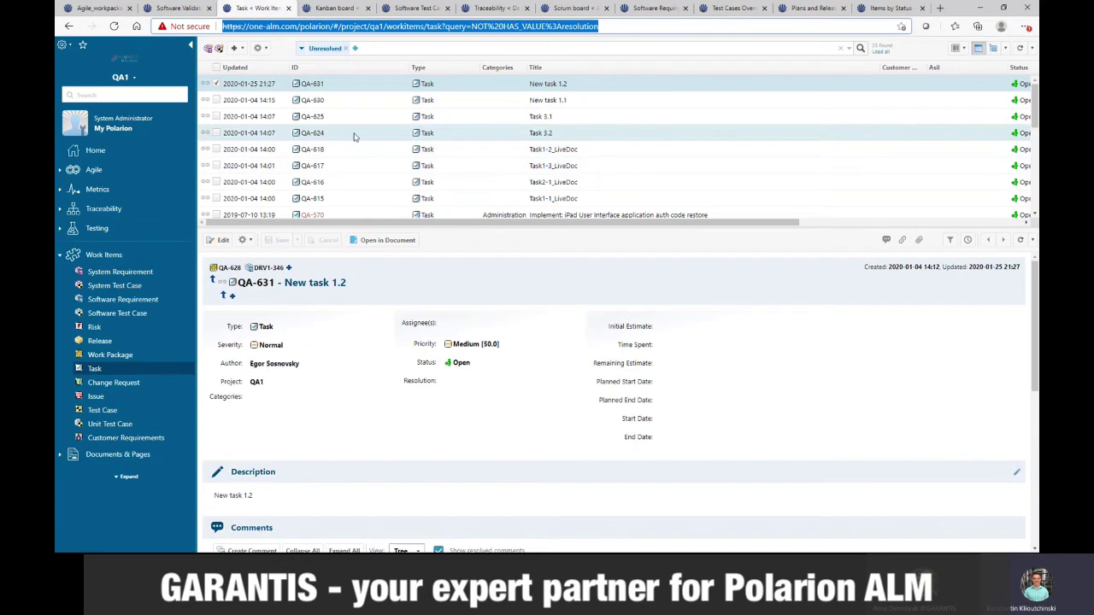
Open the Kanban board page showing To Do, Doing, Done and Verified task columns
{"action": "left_click", "coordinate": [335, 7]}
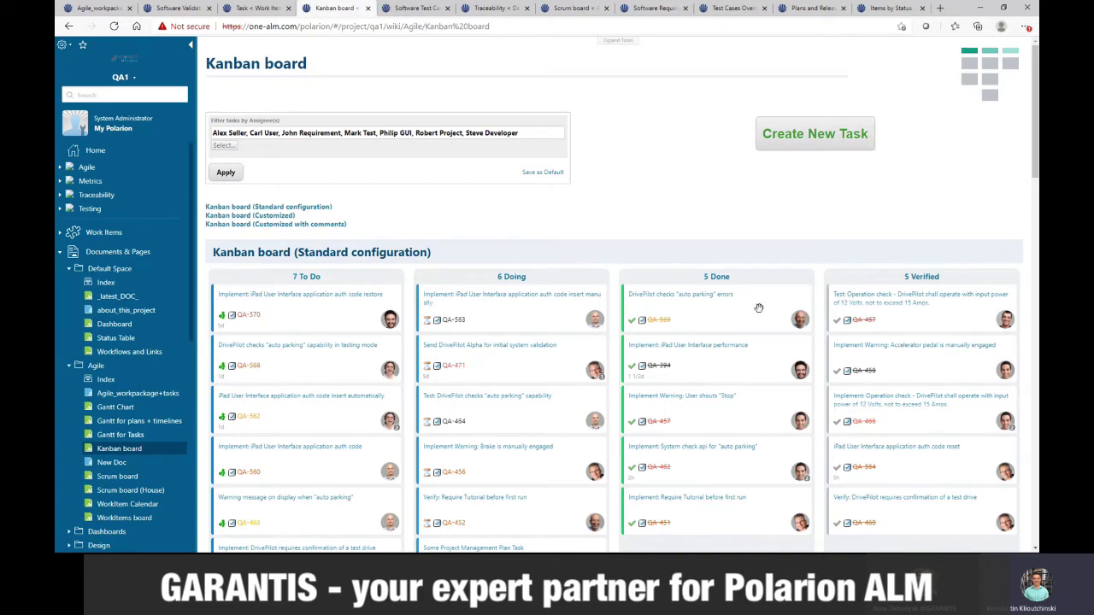
Browse the Software Test Case Specification's test cases and records, then go to the Traceability dashboard
{"action": "left_click", "coordinate": [416, 8]}
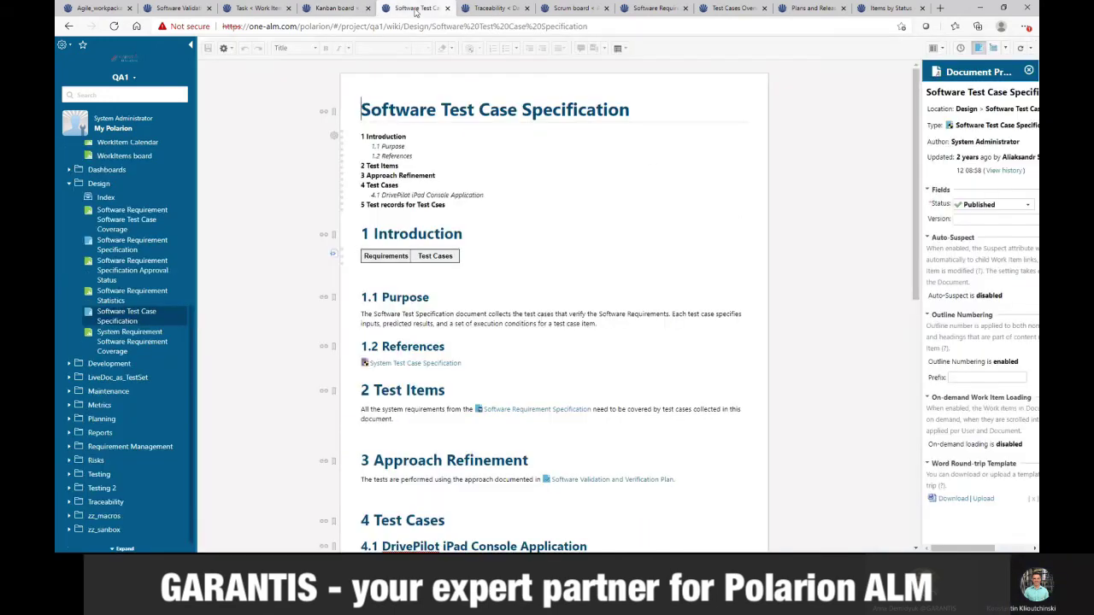
{"action": "scroll", "coordinate": [544, 220], "scroll_direction": "down", "scroll_amount": 5}
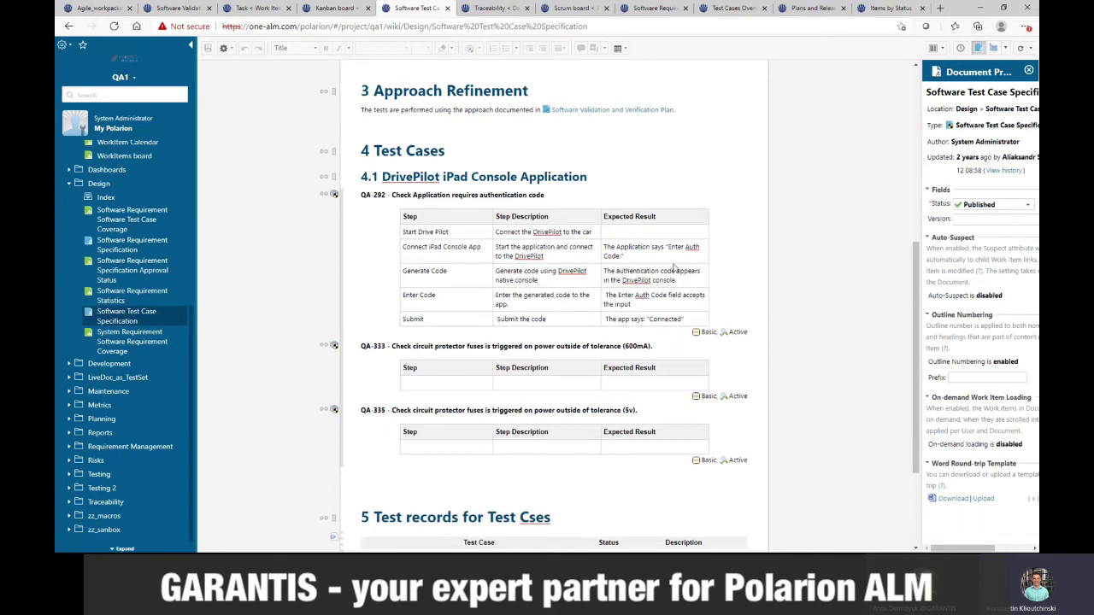
{"action": "left_click_drag", "start_coordinate": [750, 336], "coordinate": [686, 332]}
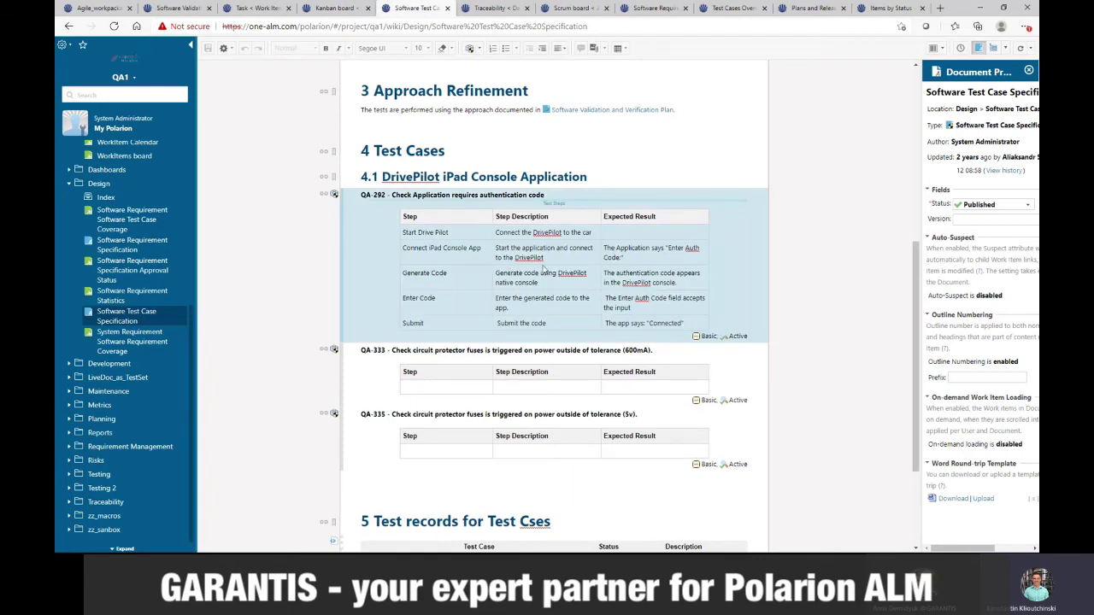
{"action": "scroll", "coordinate": [544, 274], "scroll_direction": "up", "scroll_amount": 2}
{"action": "scroll", "coordinate": [545, 287], "scroll_direction": "down", "scroll_amount": 3}
{"action": "scroll", "coordinate": [548, 301], "scroll_direction": "up", "scroll_amount": 3}
{"action": "scroll", "coordinate": [548, 301], "scroll_direction": "down", "scroll_amount": 3}
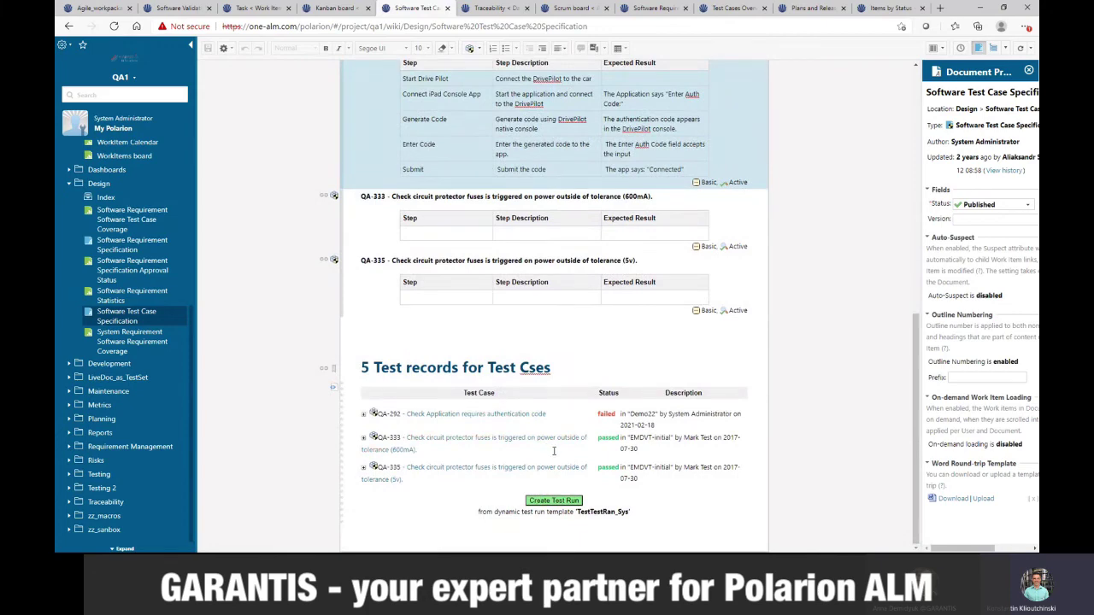
{"action": "scroll", "coordinate": [554, 451], "scroll_direction": "up", "scroll_amount": 5}
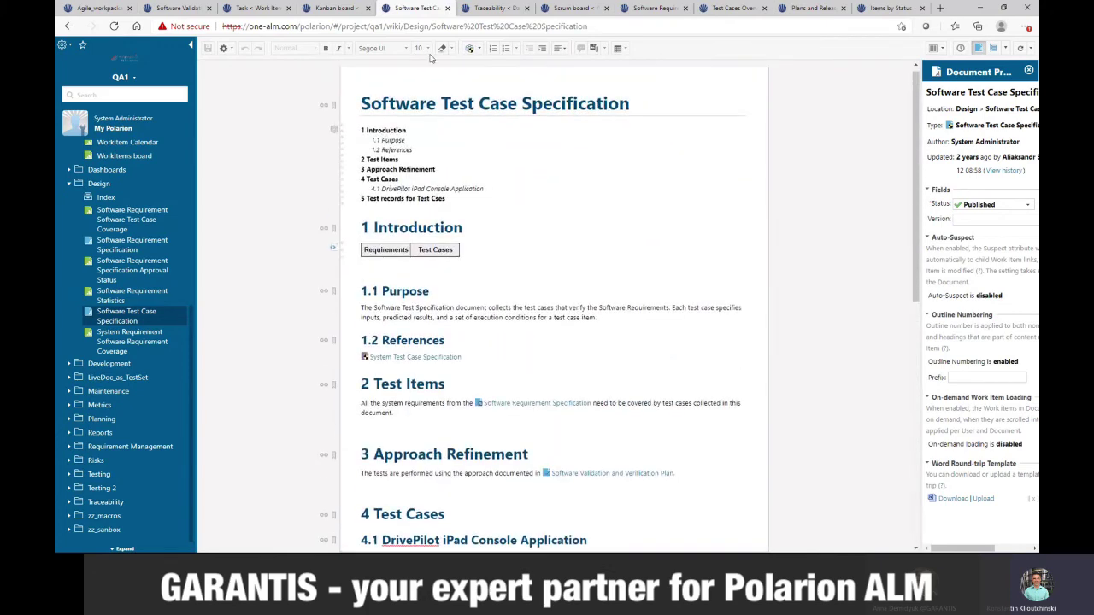
{"action": "key", "text": "ctrl+Tab"}
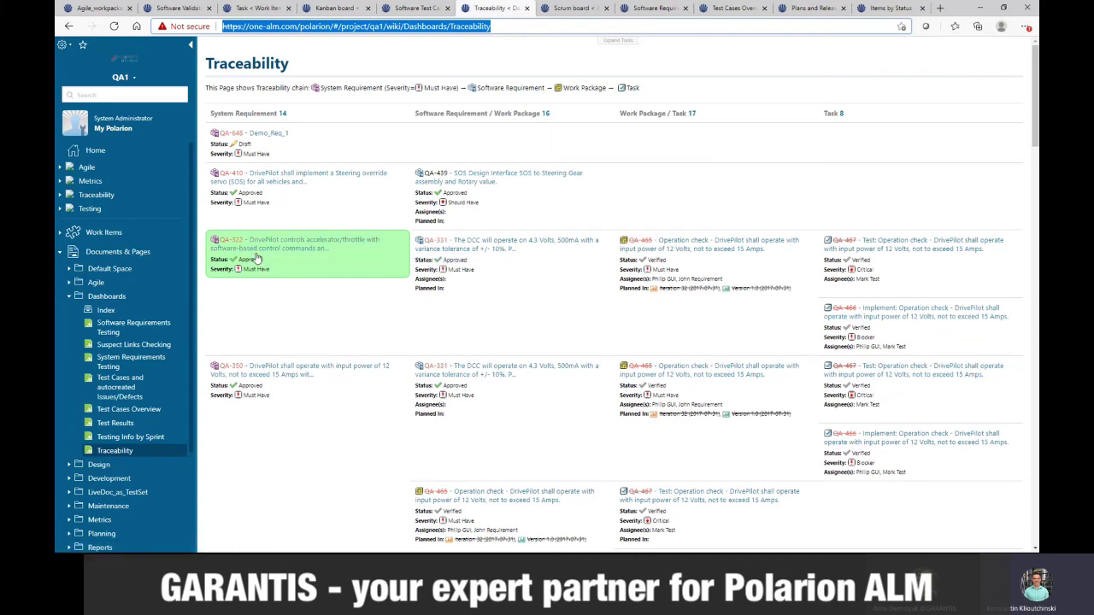
Mark the Traceability column headings, view the Scrum board, then open Software Requirements Testing
{"action": "left_click_drag", "start_coordinate": [211, 113], "coordinate": [301, 115]}
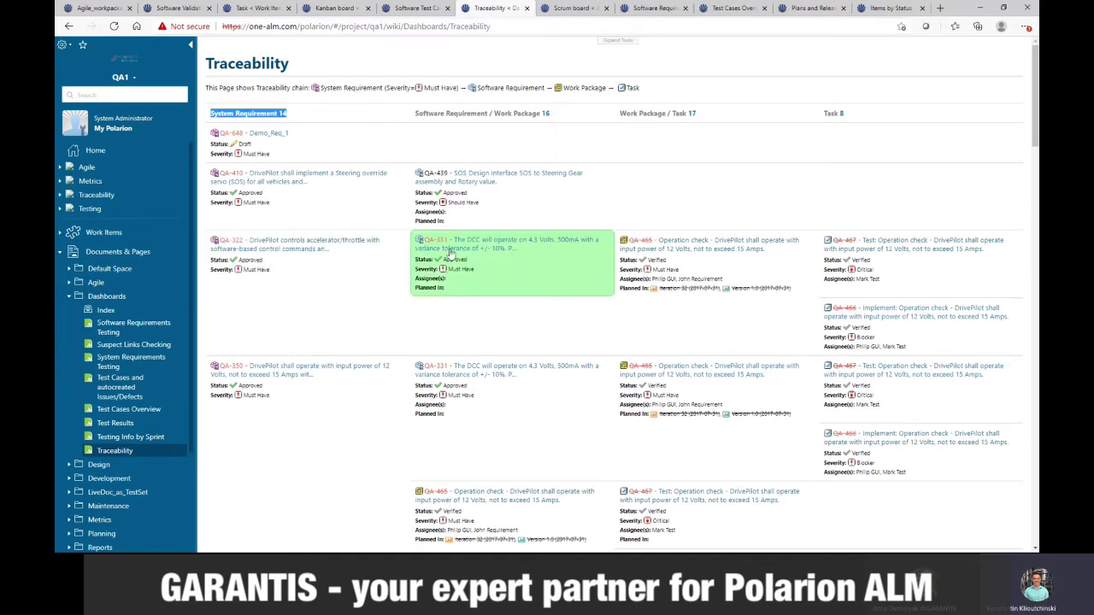
{"action": "left_click_drag", "start_coordinate": [416, 114], "coordinate": [489, 113]}
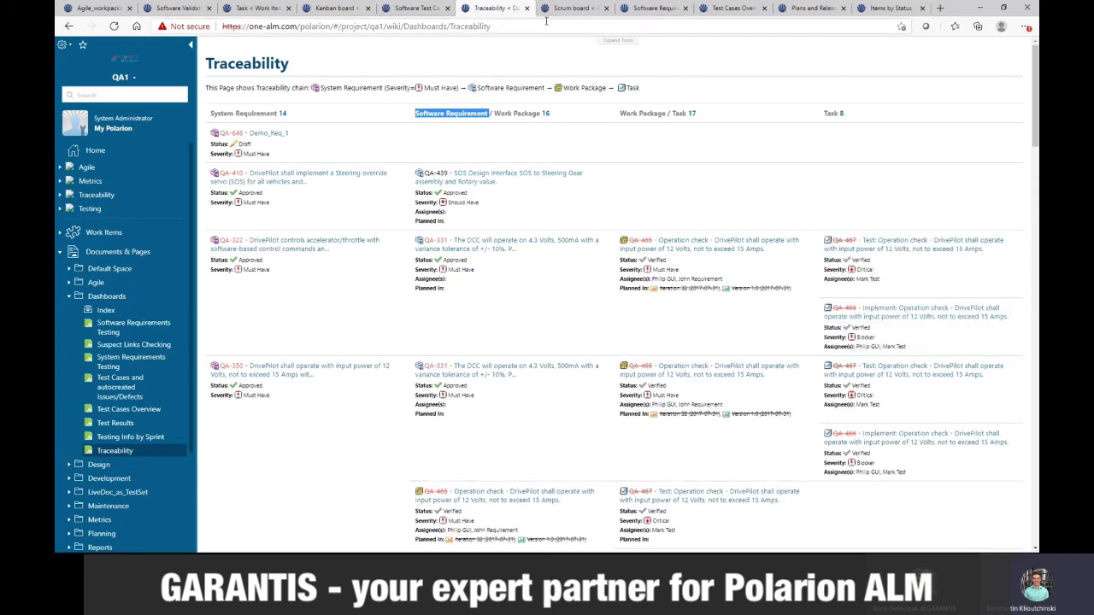
{"action": "left_click", "coordinate": [574, 8]}
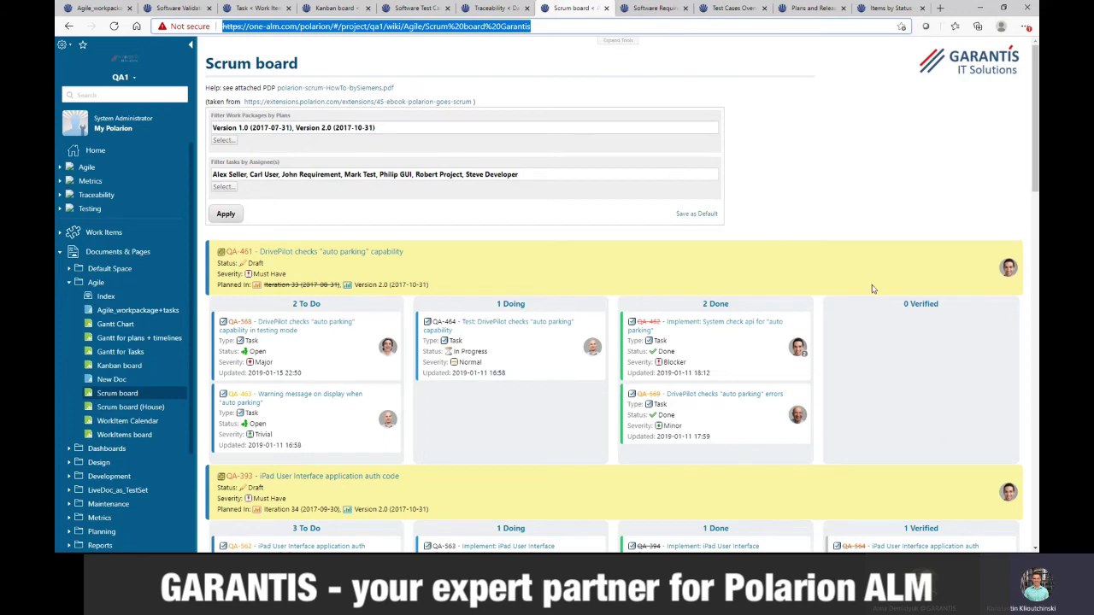
{"action": "left_click", "coordinate": [658, 8]}
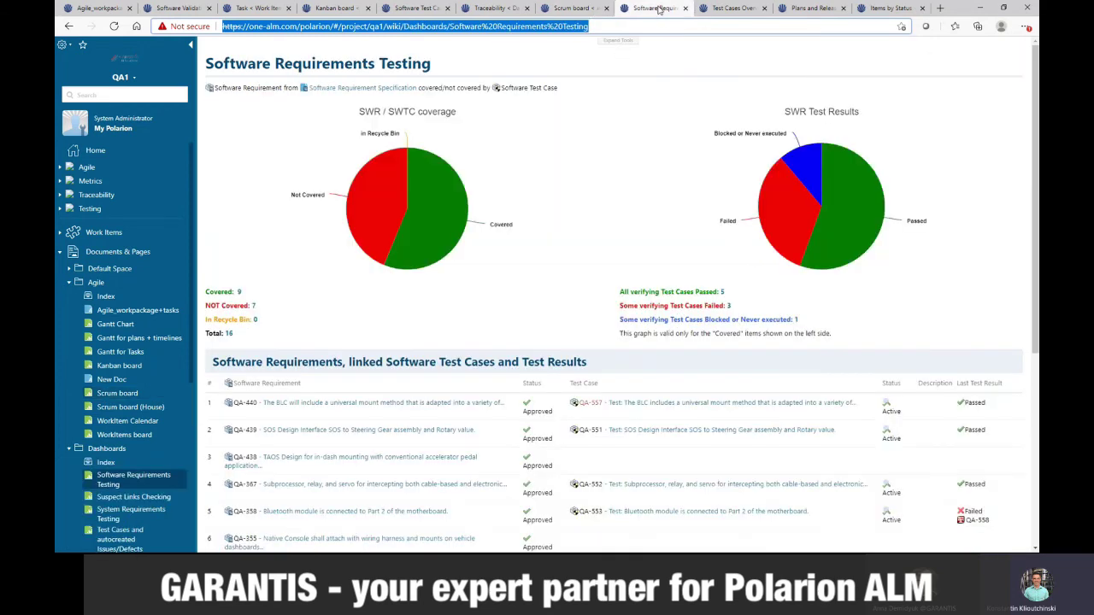